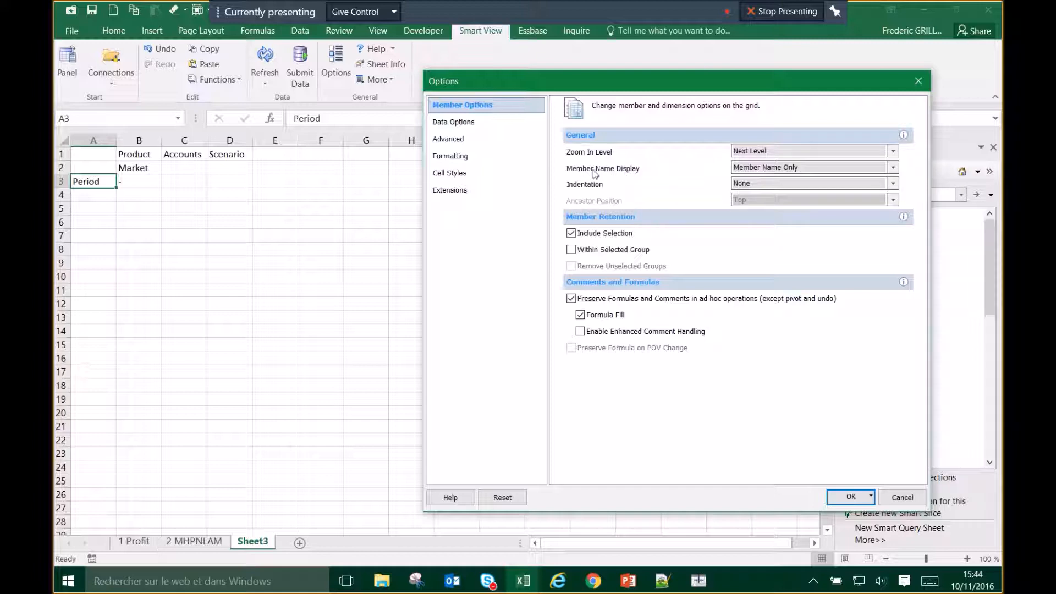
# Set the member name display option to Member Name and Alias and apply it.
pyautogui.click(806, 169)
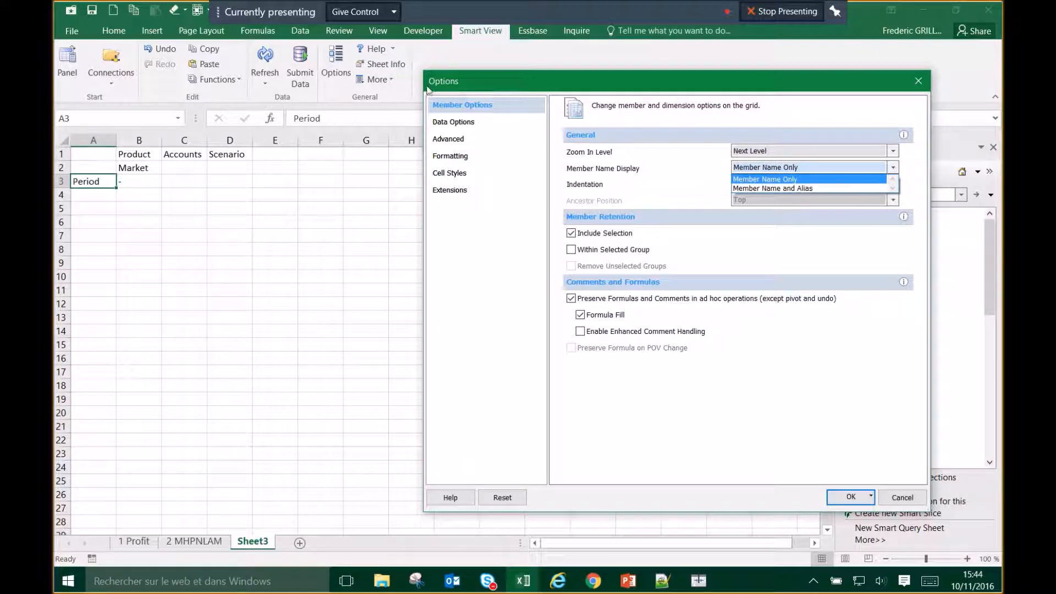
pyautogui.click(899, 498)
pyautogui.click(893, 167)
pyautogui.click(826, 188)
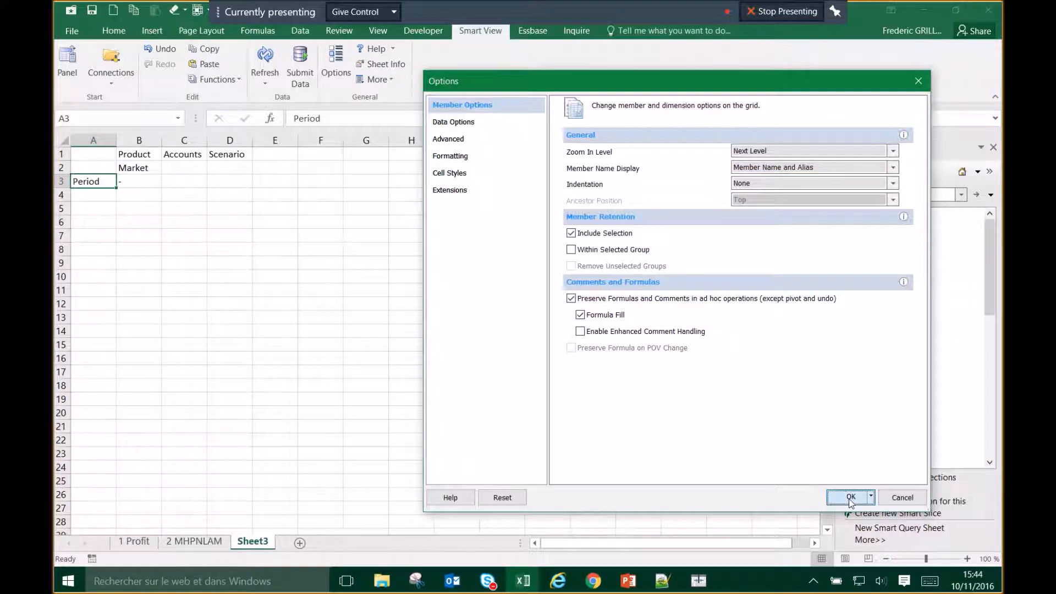
pyautogui.click(851, 498)
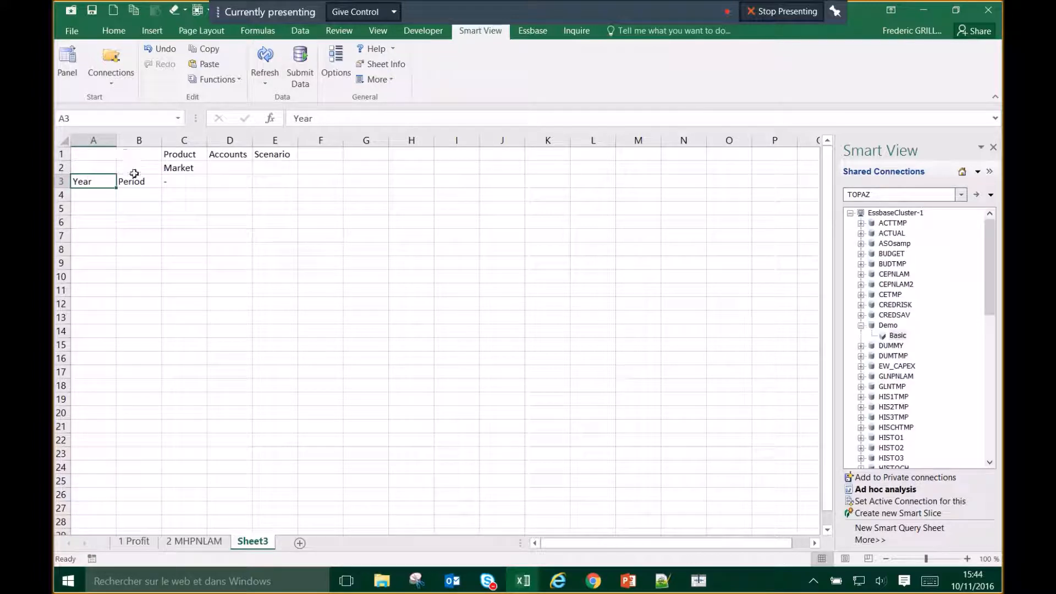
# Zoom in on Year in cell A3 to all levels and widen column A.
pyautogui.click(139, 181)
pyautogui.click(100, 180)
pyautogui.click(136, 178)
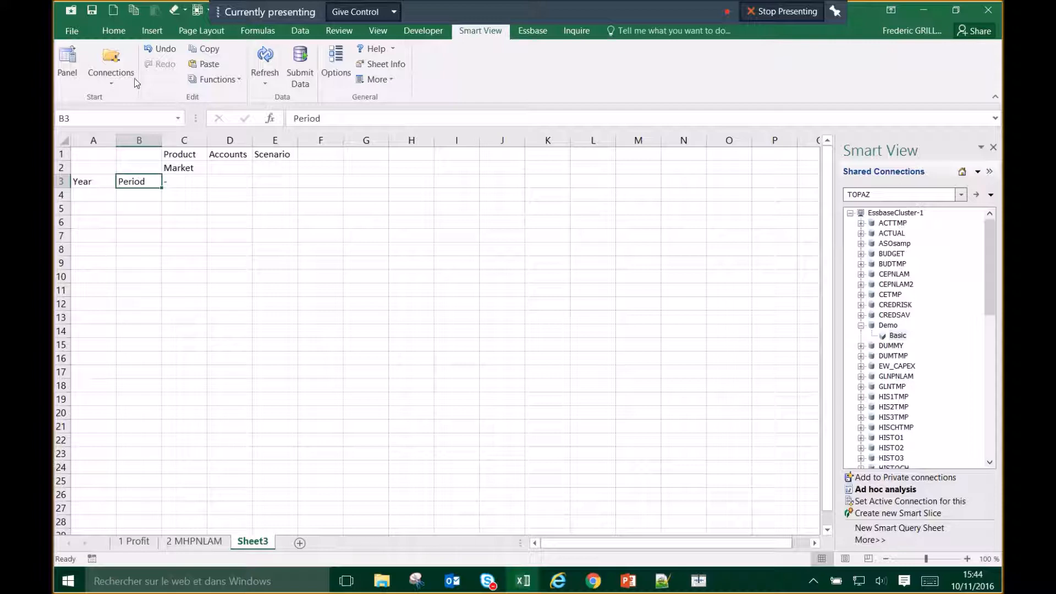
pyautogui.click(98, 177)
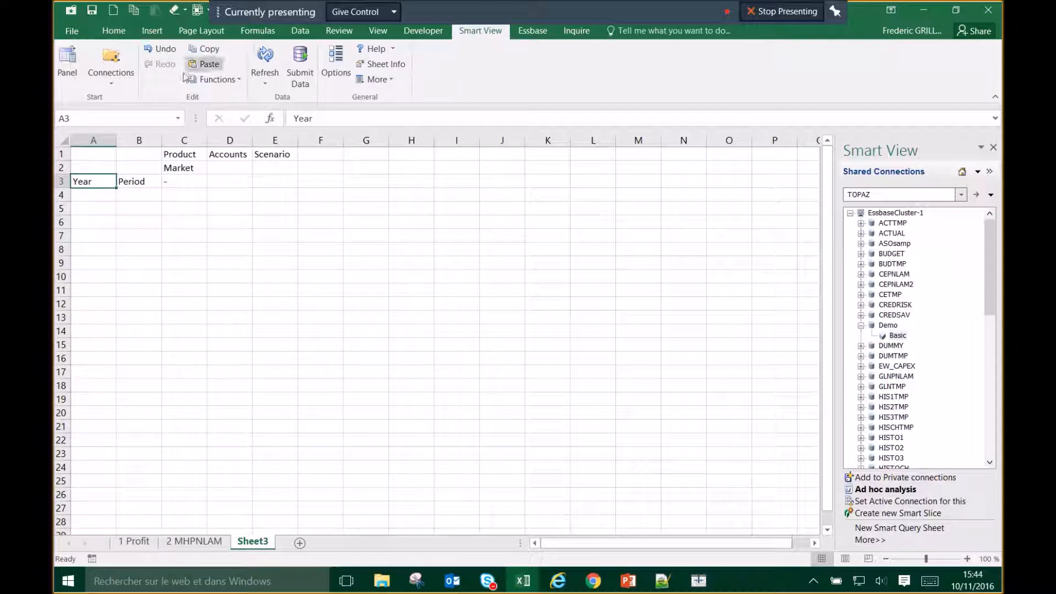
pyautogui.click(532, 30)
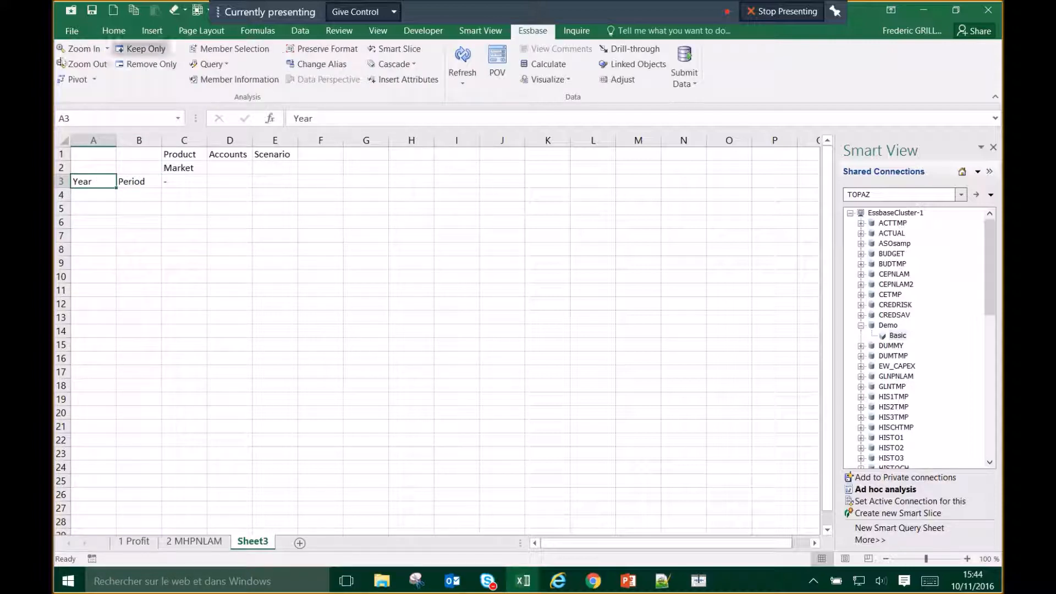
pyautogui.click(106, 48)
pyautogui.click(114, 93)
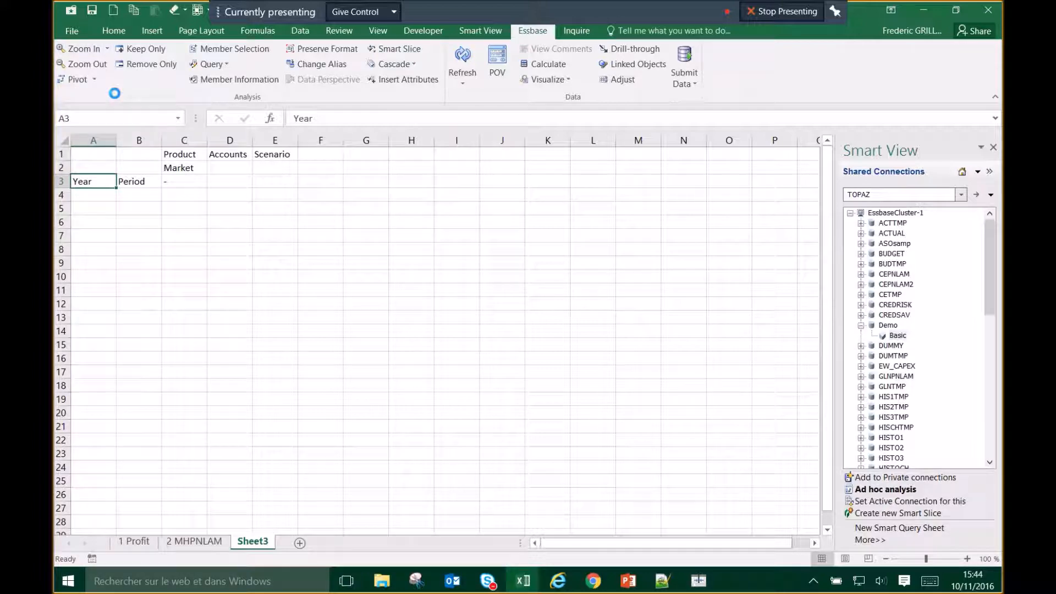
pyautogui.doubleClick(112, 138)
pyautogui.moveTo(141, 141); pyautogui.dragTo(151, 142)
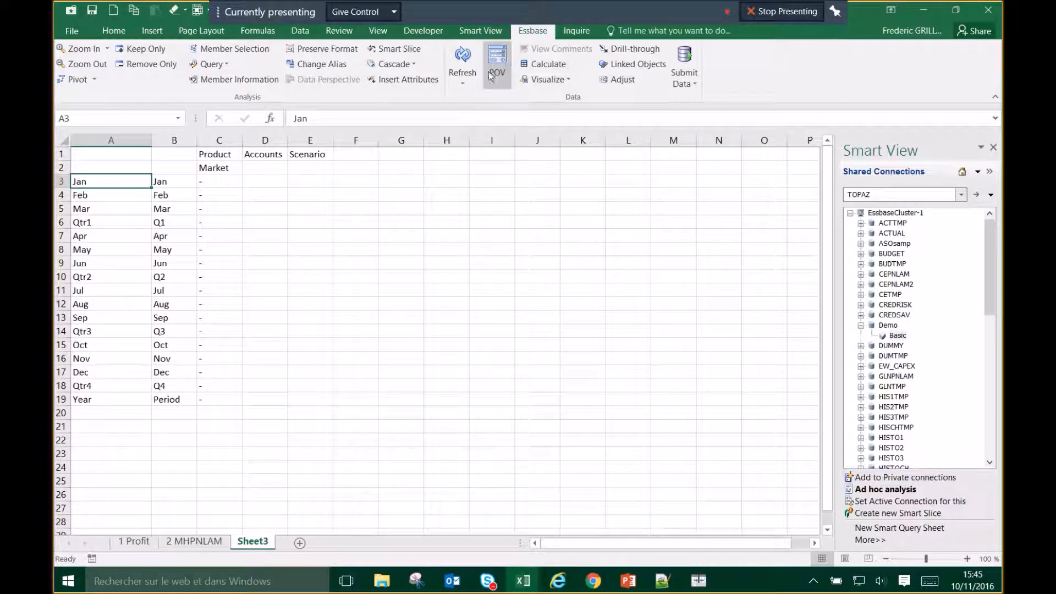
# Change the grid's alias table to None, refresh the data, and switch the alias table back to Default.
pyautogui.click(157, 273)
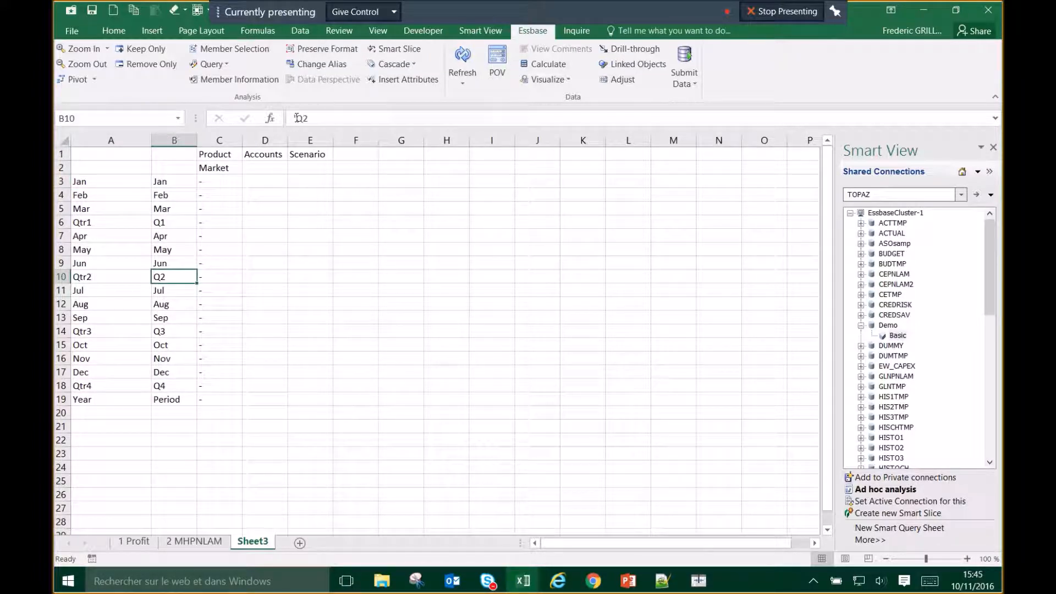
pyautogui.click(315, 64)
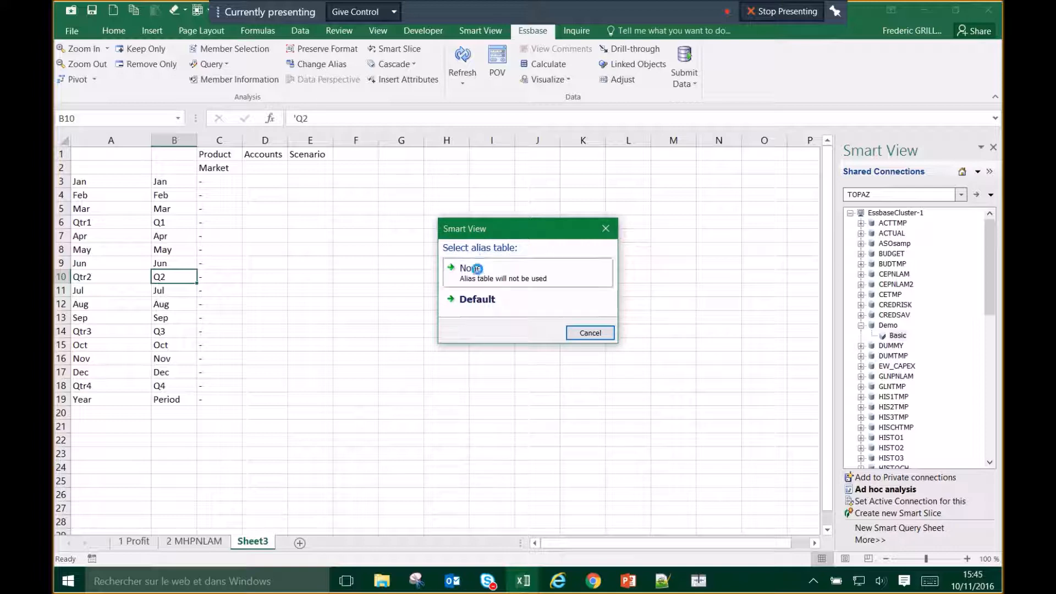
pyautogui.click(467, 269)
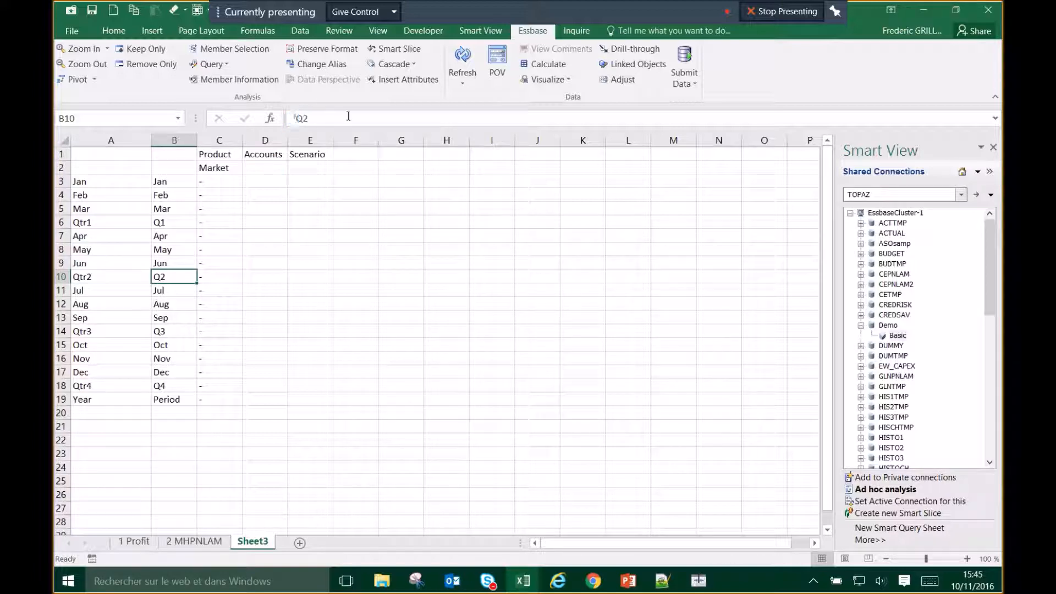
pyautogui.click(456, 58)
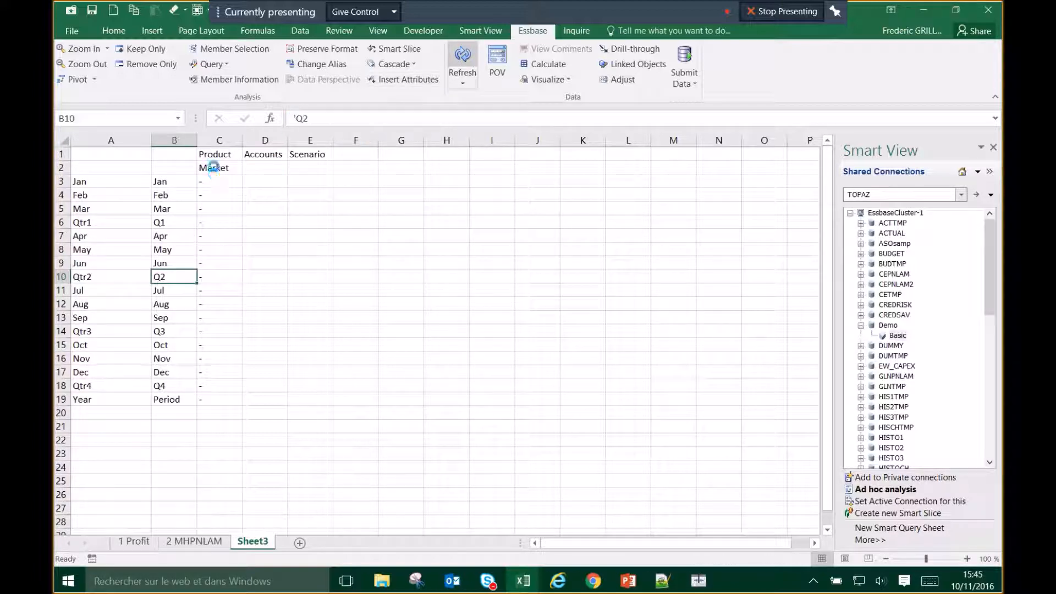
pyautogui.click(331, 65)
pyautogui.click(473, 298)
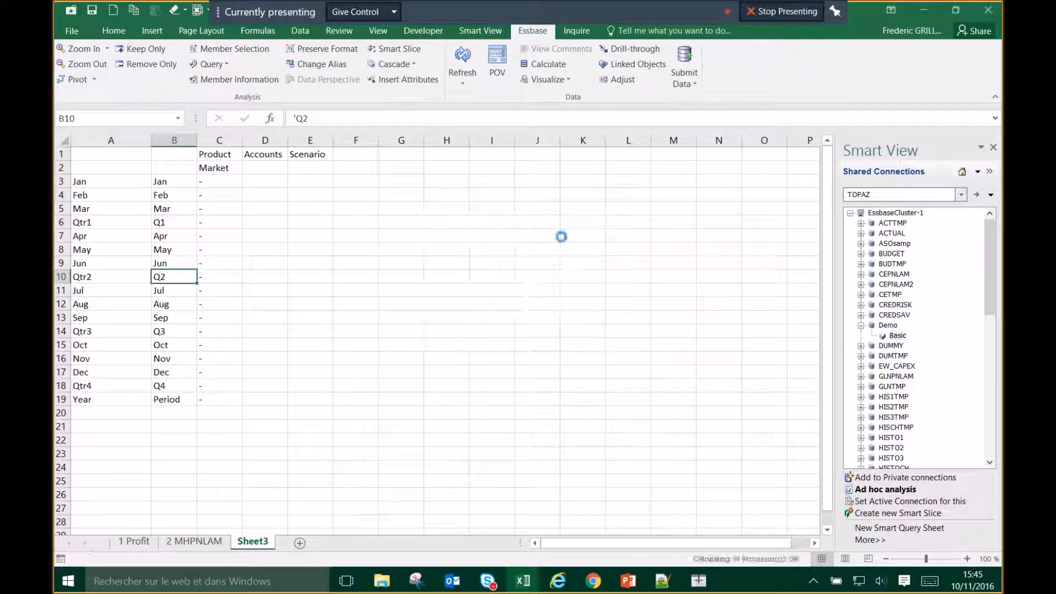
# Set the member indentation option to Subitems and refresh the grid.
pyautogui.click(488, 32)
pyautogui.click(336, 60)
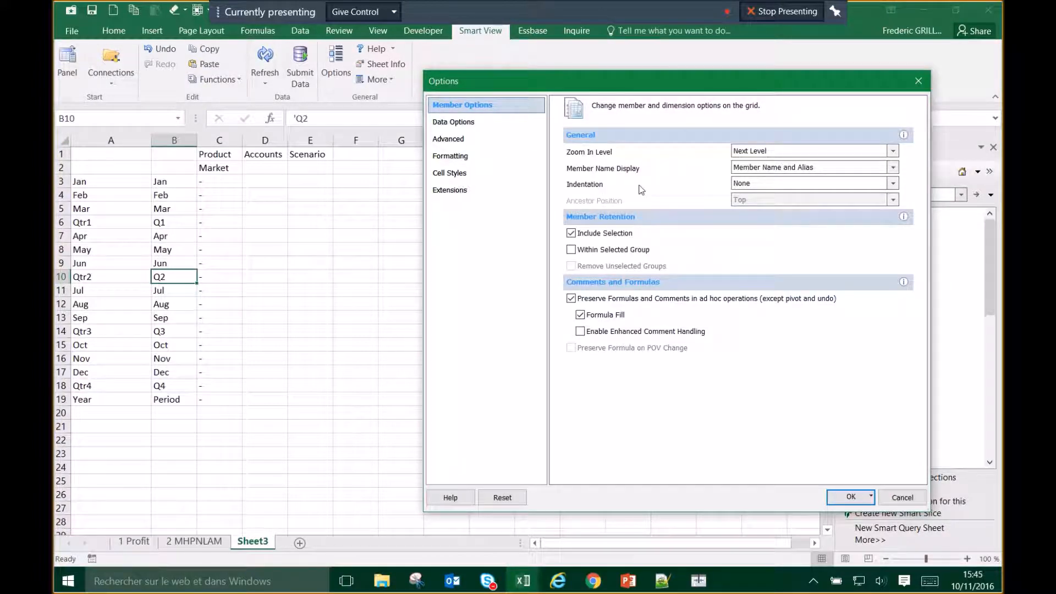
pyautogui.click(894, 184)
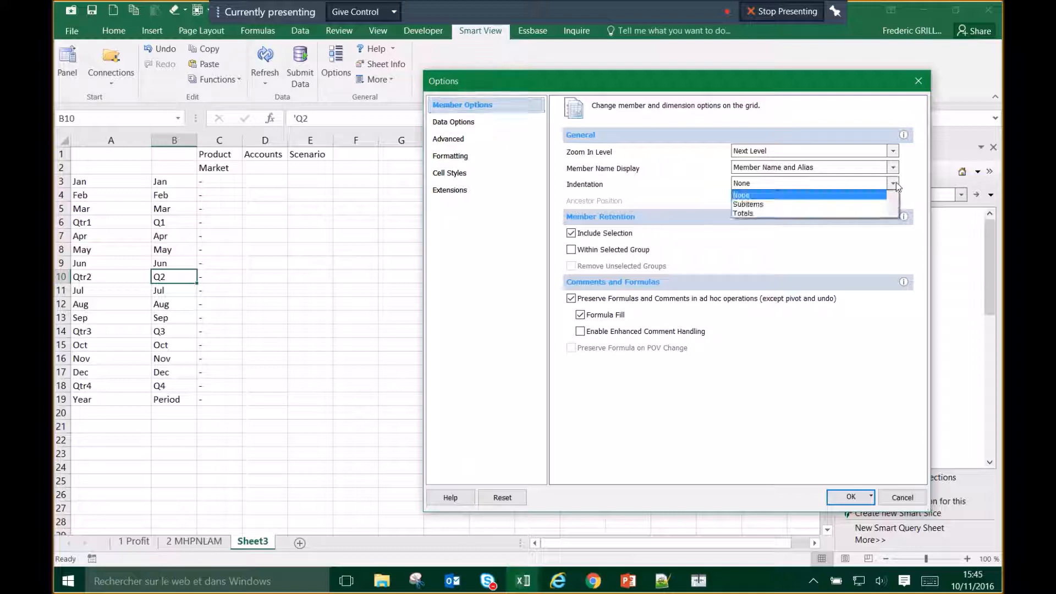
pyautogui.click(754, 205)
pyautogui.click(851, 498)
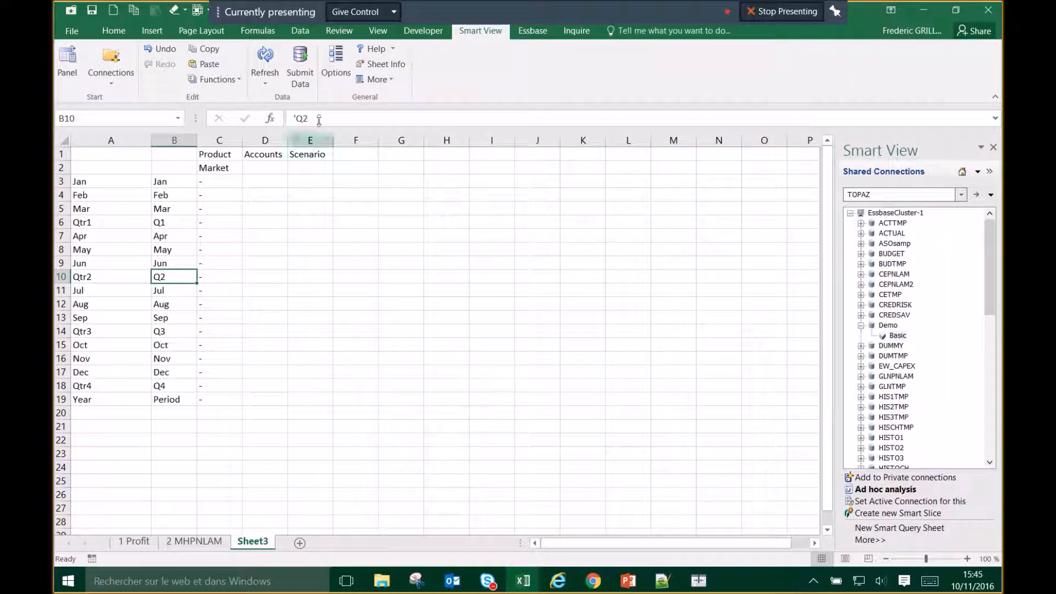
pyautogui.click(266, 59)
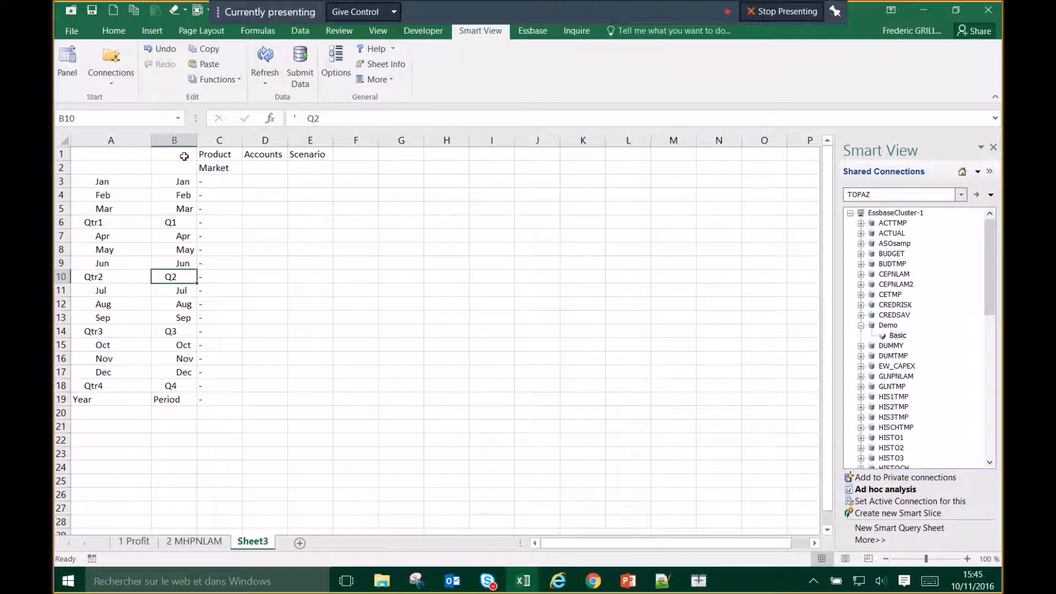
# Widen column B and examine how Jan, Feb and Mar are indented relative to Q1.
pyautogui.moveTo(198, 142); pyautogui.dragTo(231, 143)
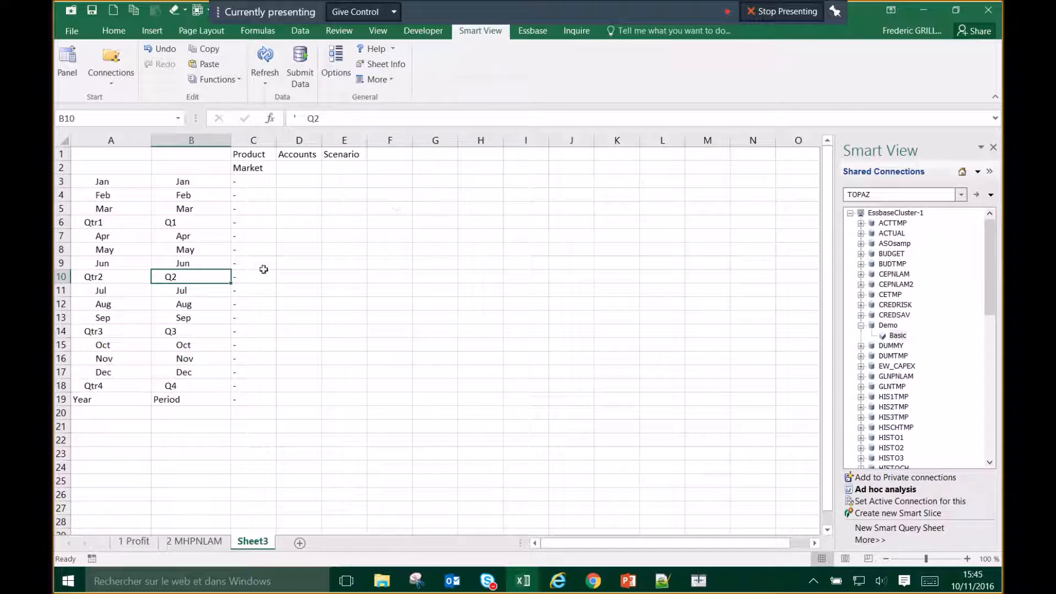
pyautogui.click(181, 220)
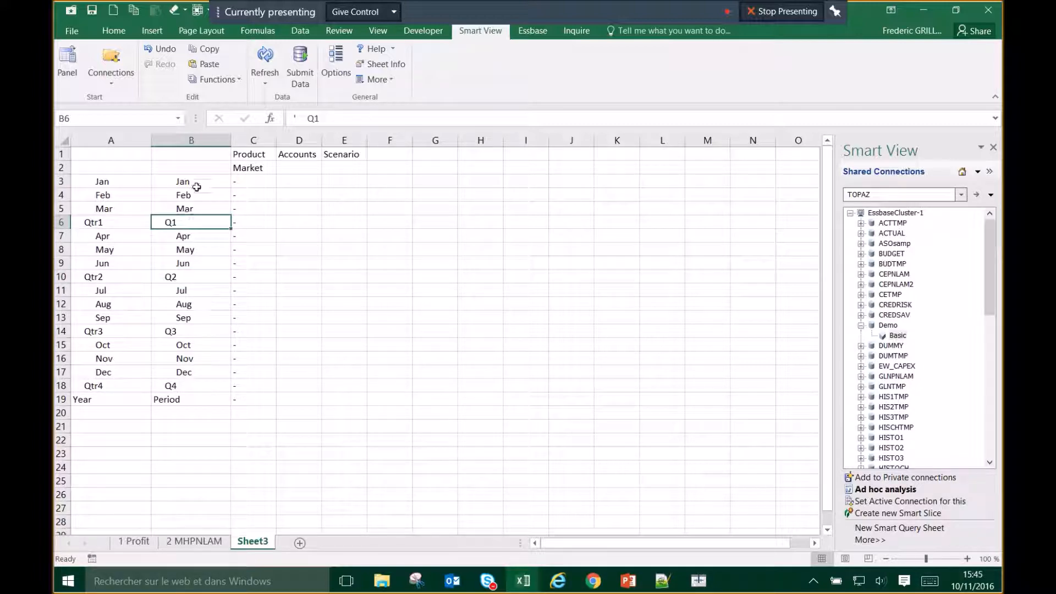
pyautogui.moveTo(196, 188); pyautogui.dragTo(197, 209)
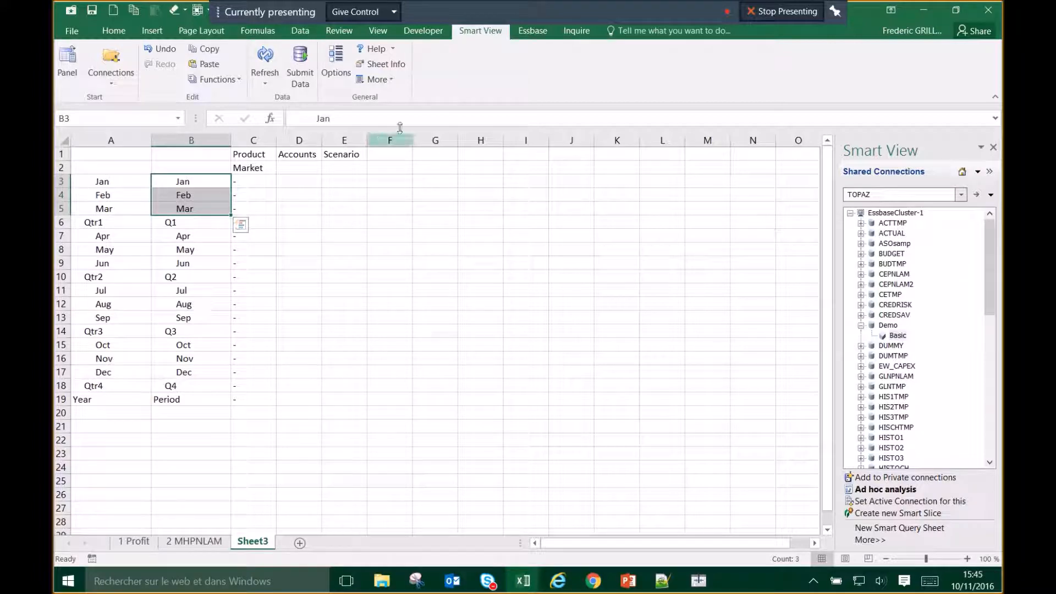
# Turn on row suppression for No Data / Missing and Zero values, and try to refresh the grid.
pyautogui.click(336, 61)
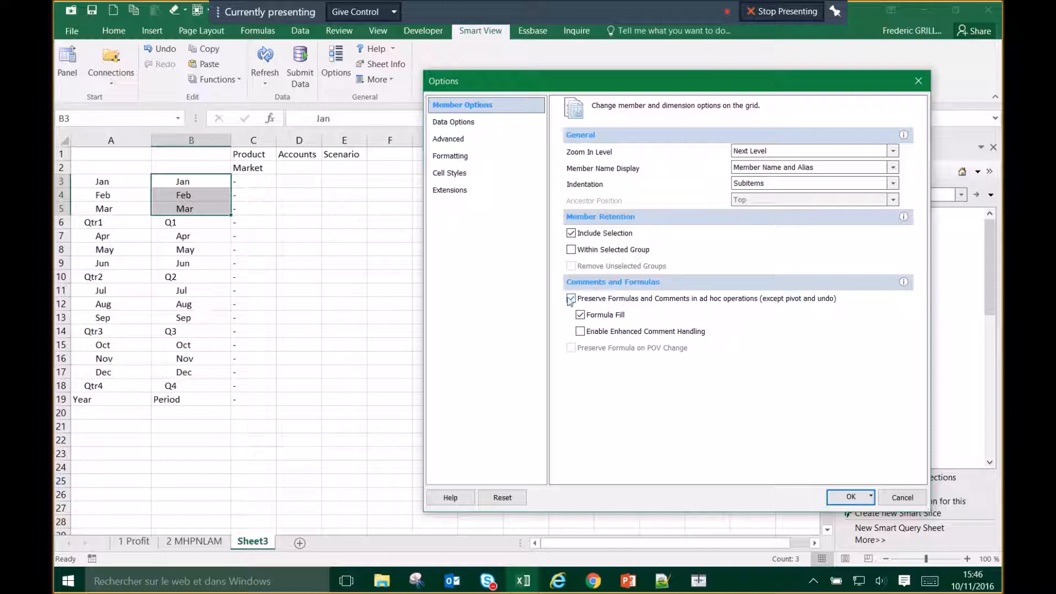
pyautogui.click(487, 125)
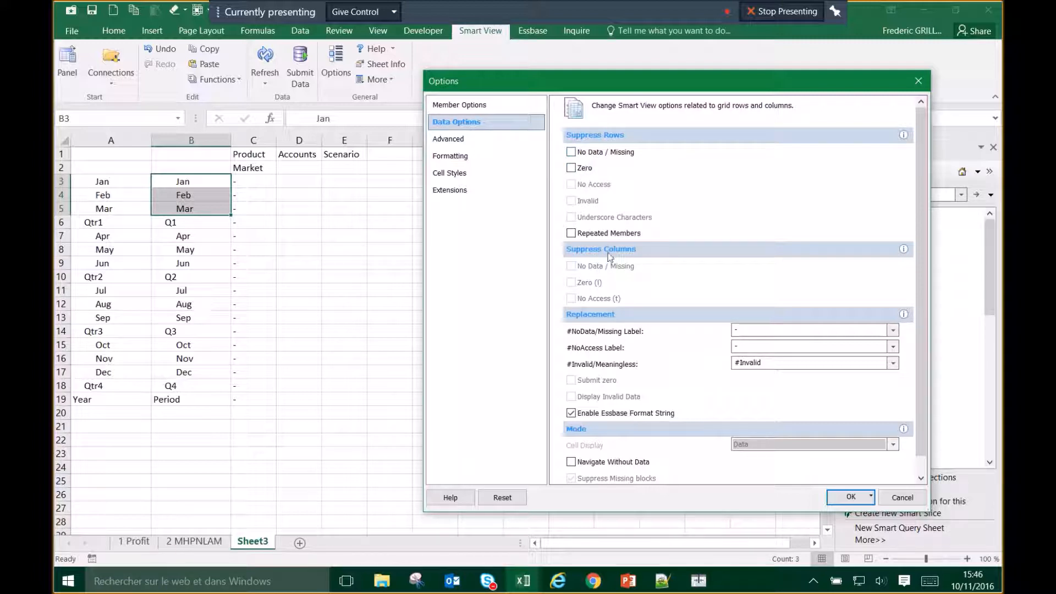
pyautogui.click(571, 153)
pyautogui.click(571, 169)
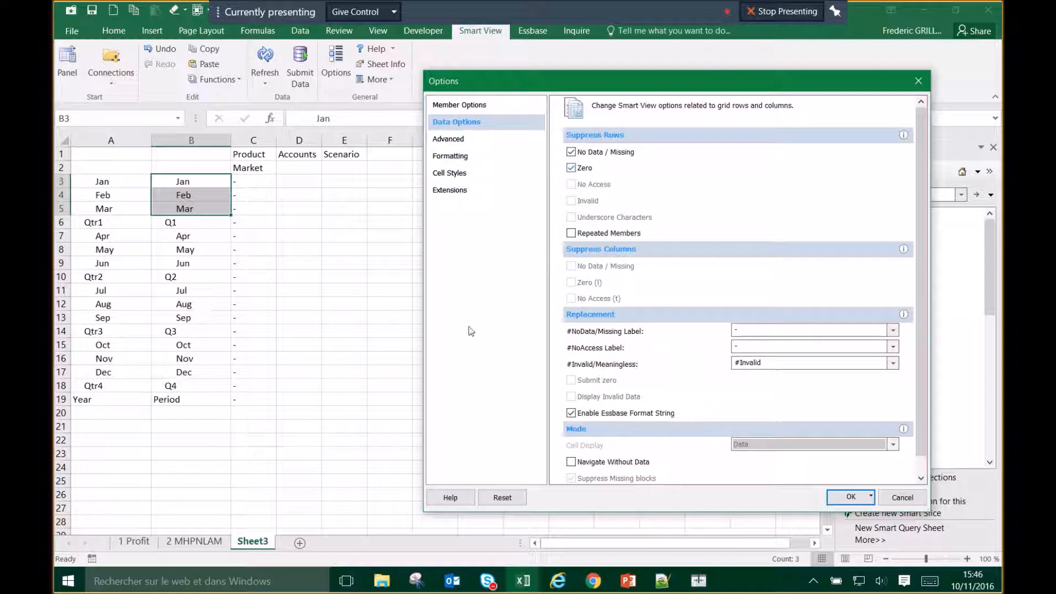
pyautogui.click(851, 503)
pyautogui.click(850, 498)
pyautogui.click(344, 235)
pyautogui.click(271, 68)
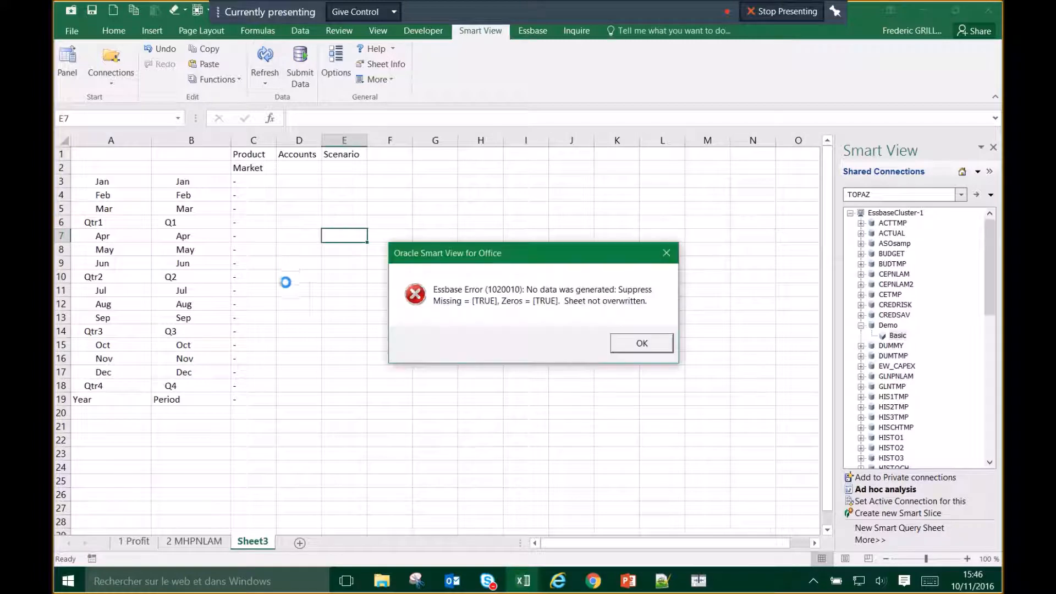
pyautogui.press('Return')
# Replace the Accounts member in cell D1 with Margin through member selection, and try to refresh the grid.
pyautogui.click(284, 167)
pyautogui.click(286, 156)
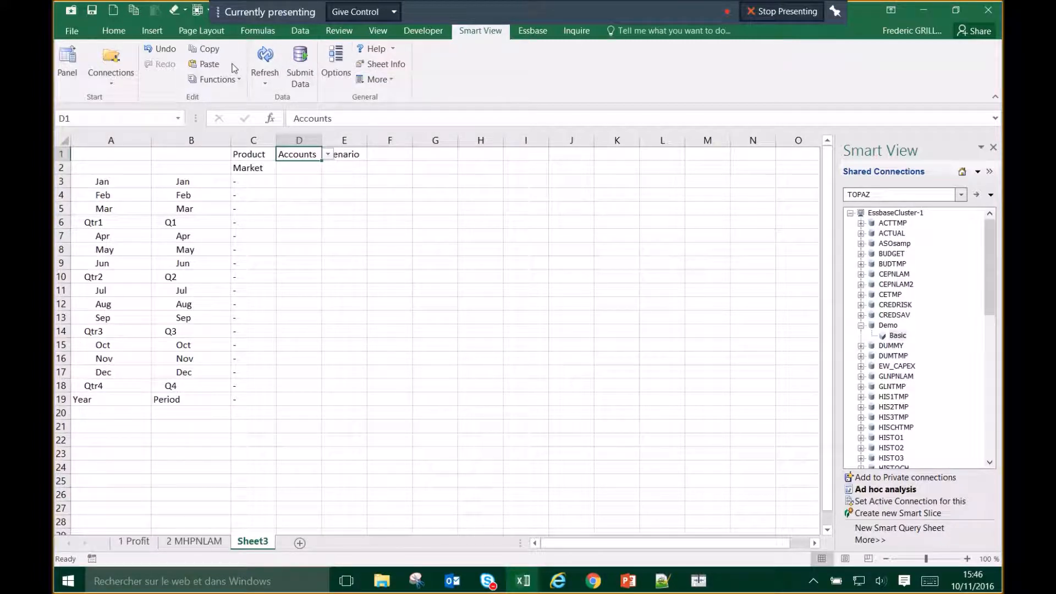
pyautogui.click(328, 154)
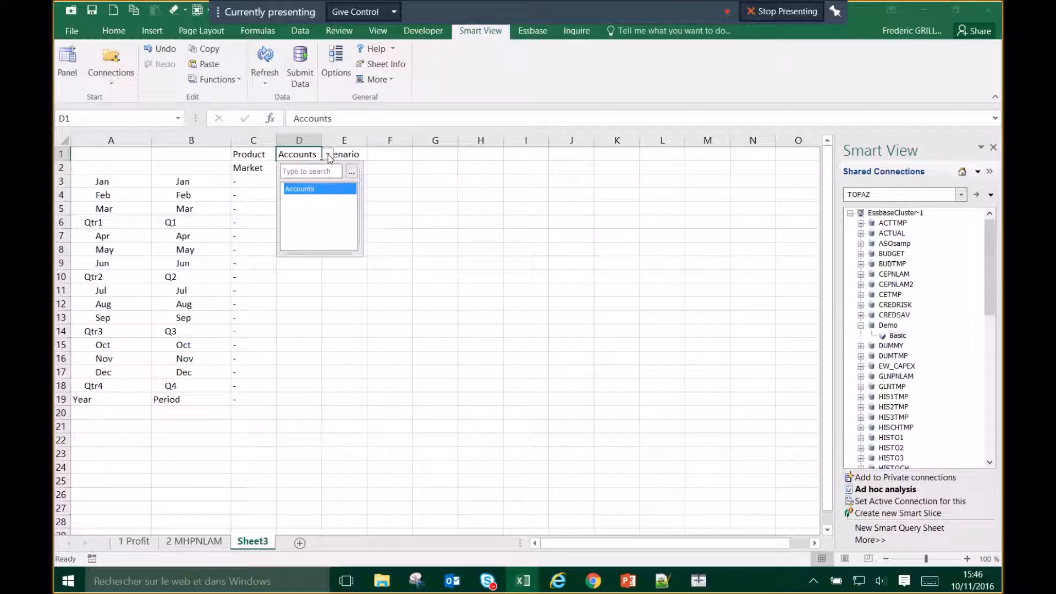
pyautogui.click(351, 173)
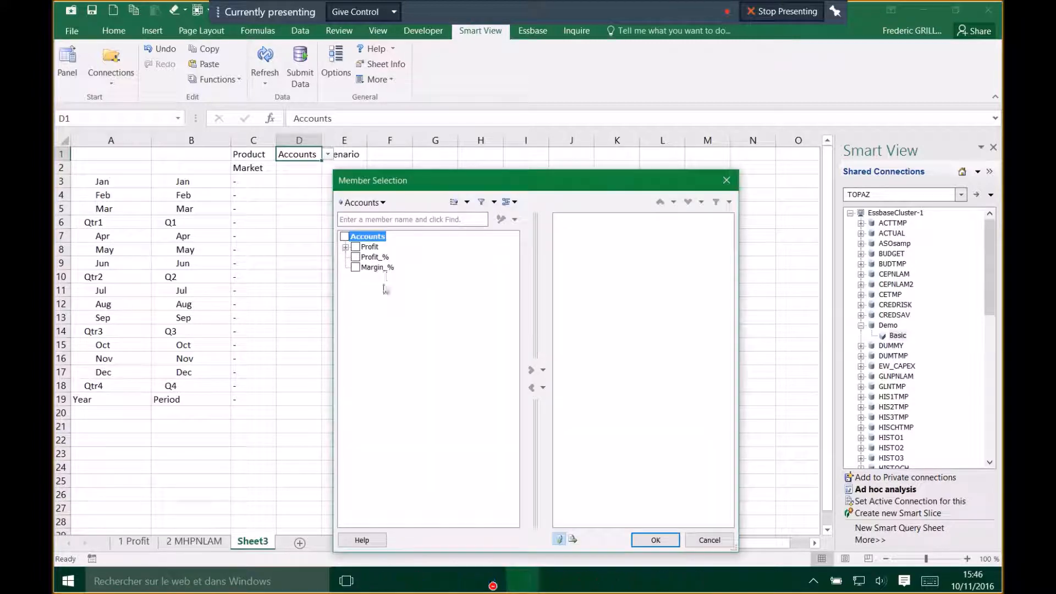
pyautogui.click(346, 247)
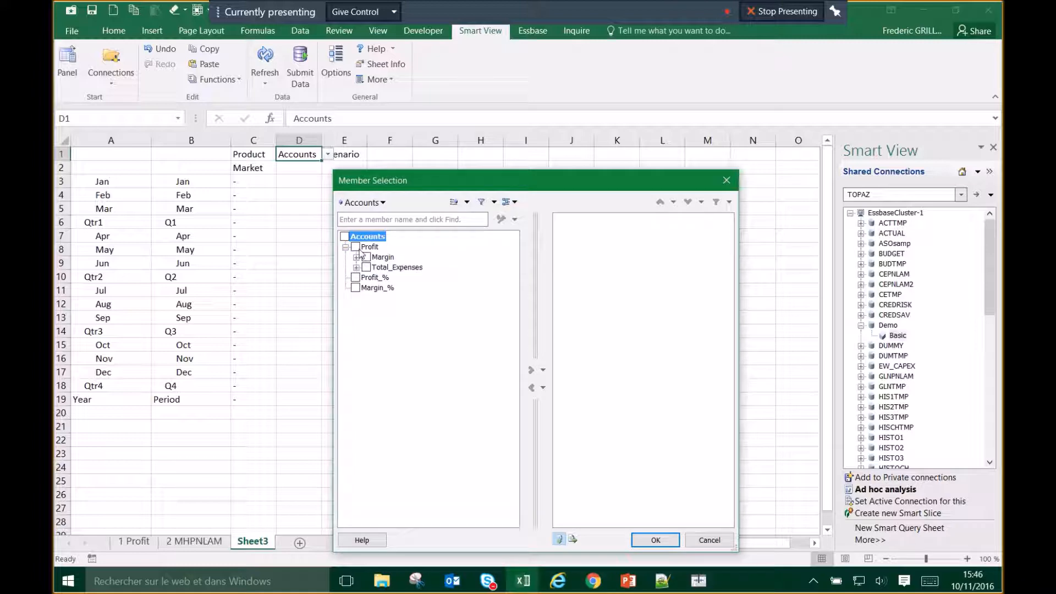
pyautogui.click(356, 247)
pyautogui.click(367, 258)
pyautogui.click(356, 257)
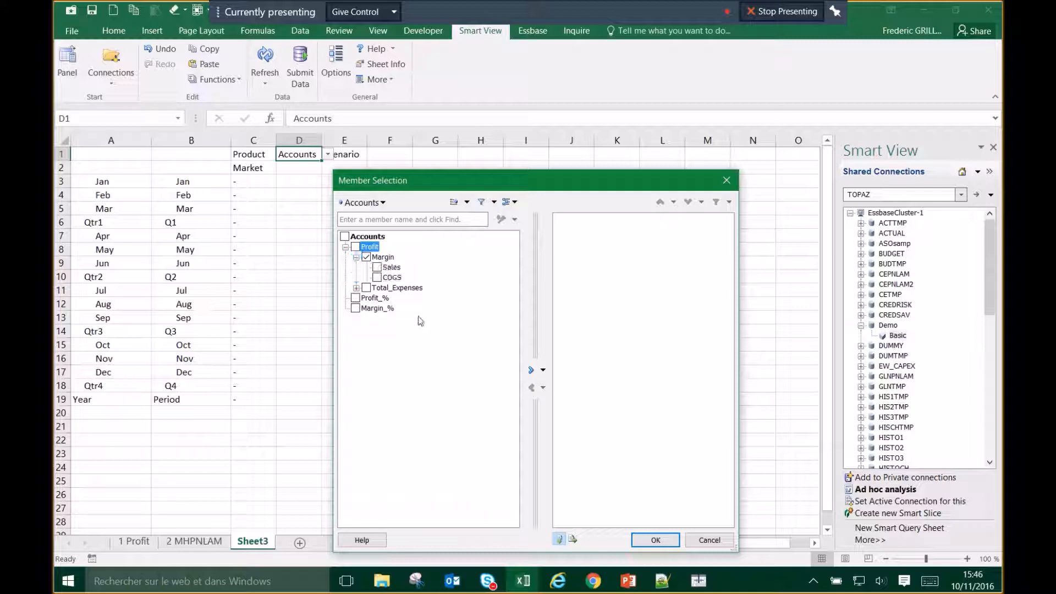
pyautogui.click(531, 370)
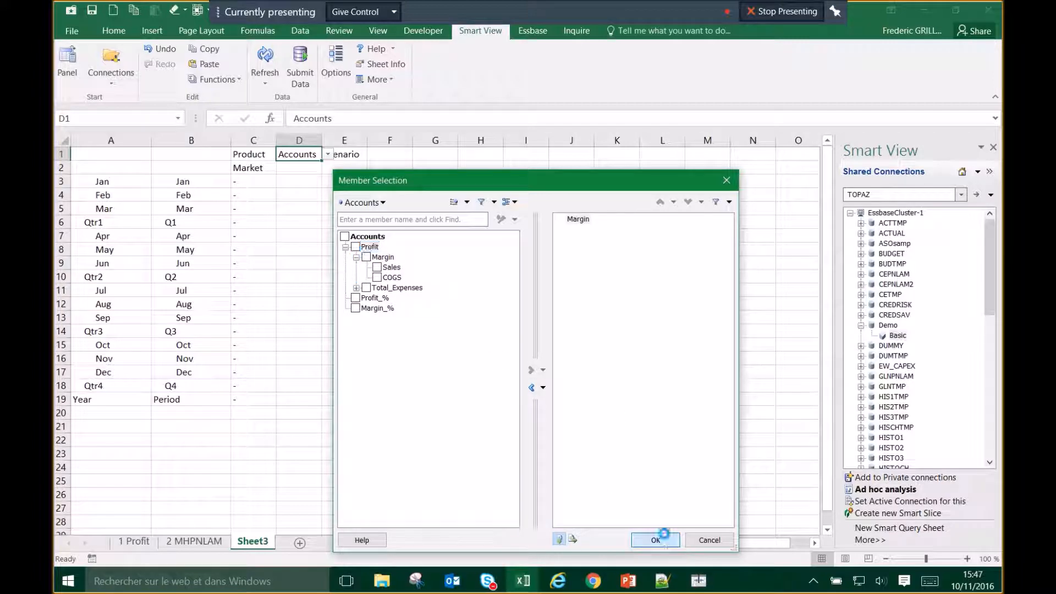
pyautogui.click(655, 540)
pyautogui.click(263, 156)
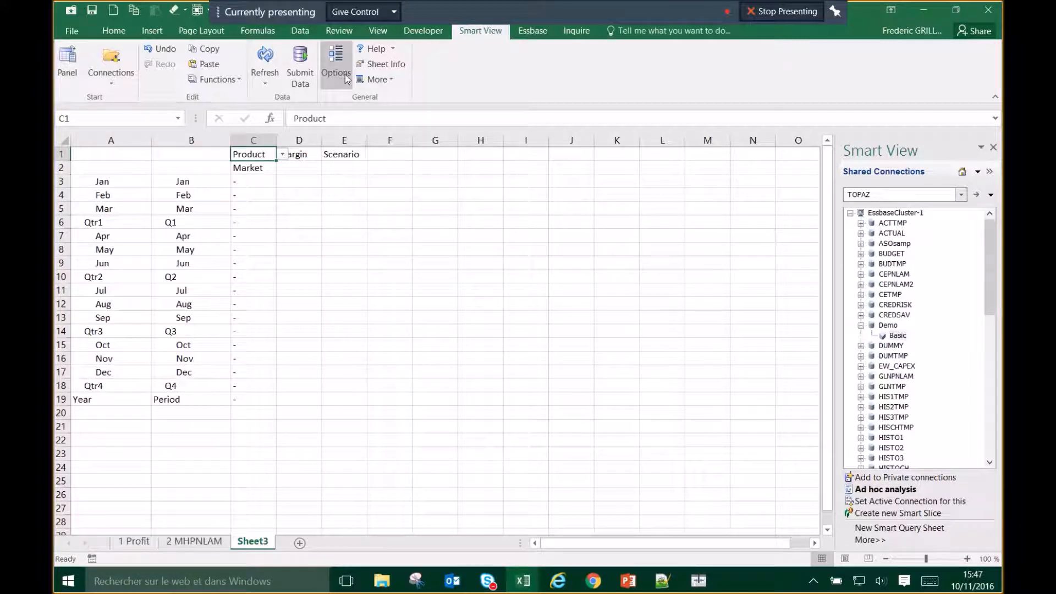
pyautogui.click(265, 58)
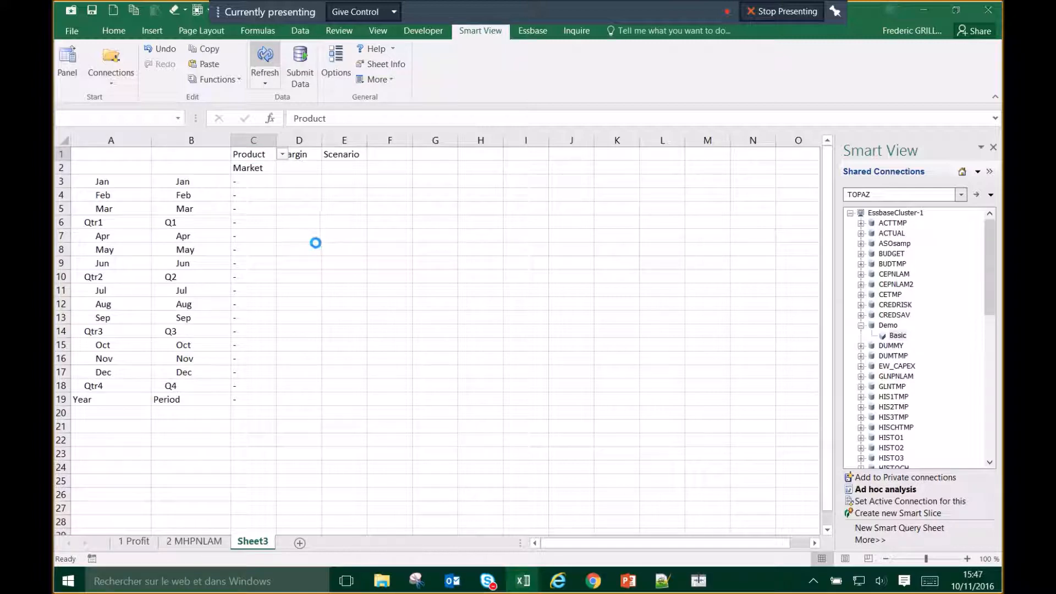
pyautogui.press('Return')
# Replace the Scenario member in cell E1 with Actual through member selection, and refresh the grid.
pyautogui.click(342, 153)
pyautogui.click(372, 155)
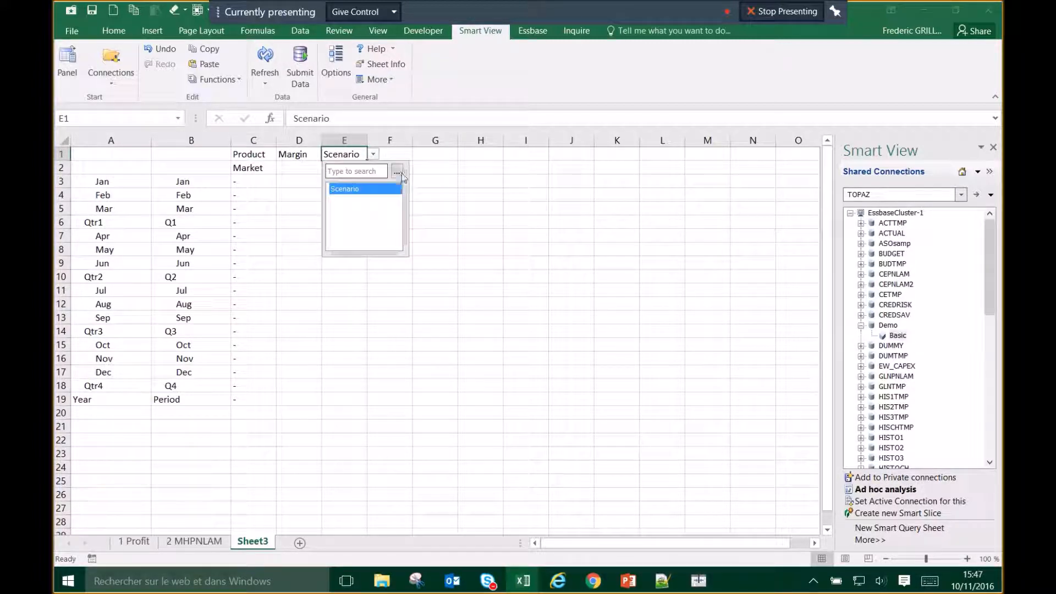
pyautogui.click(397, 181)
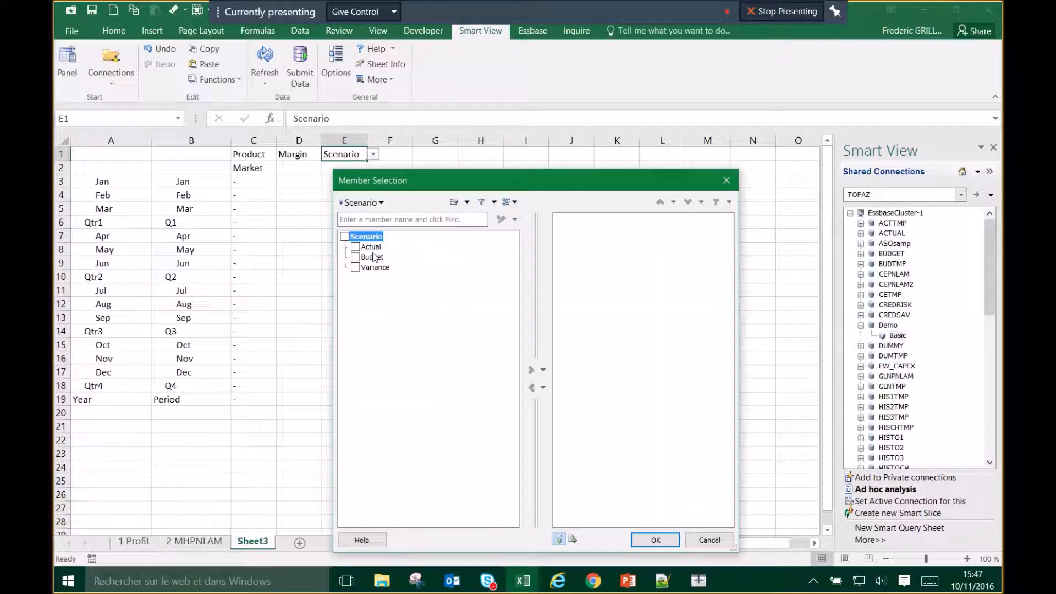
pyautogui.click(355, 246)
pyautogui.click(529, 370)
pyautogui.click(660, 540)
pyautogui.click(265, 61)
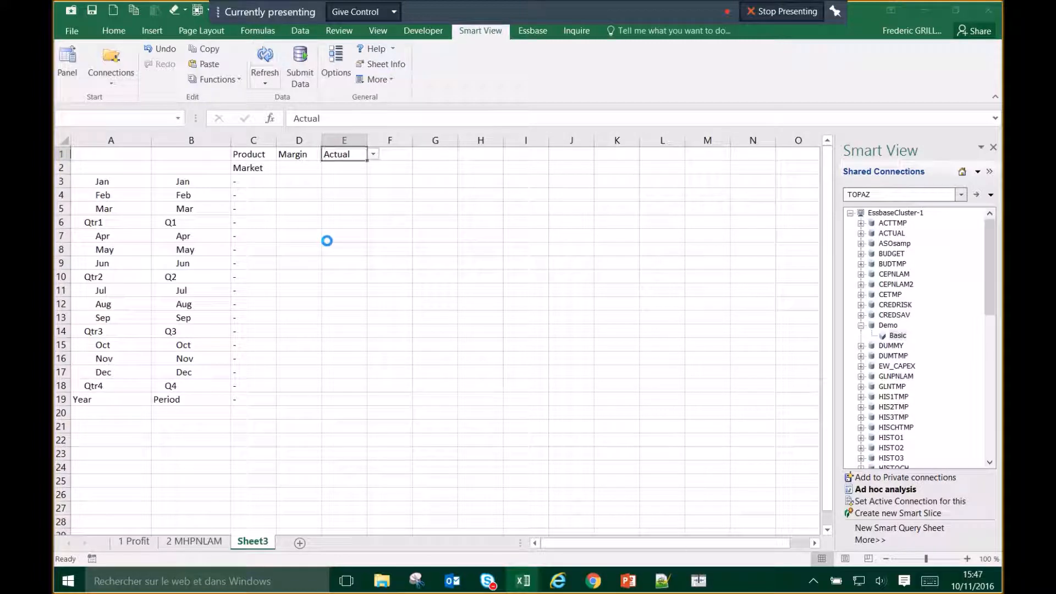
# Replace the Margin member in cell D1 with Sales through member selection, and try to refresh the grid.
pyautogui.click(625, 345)
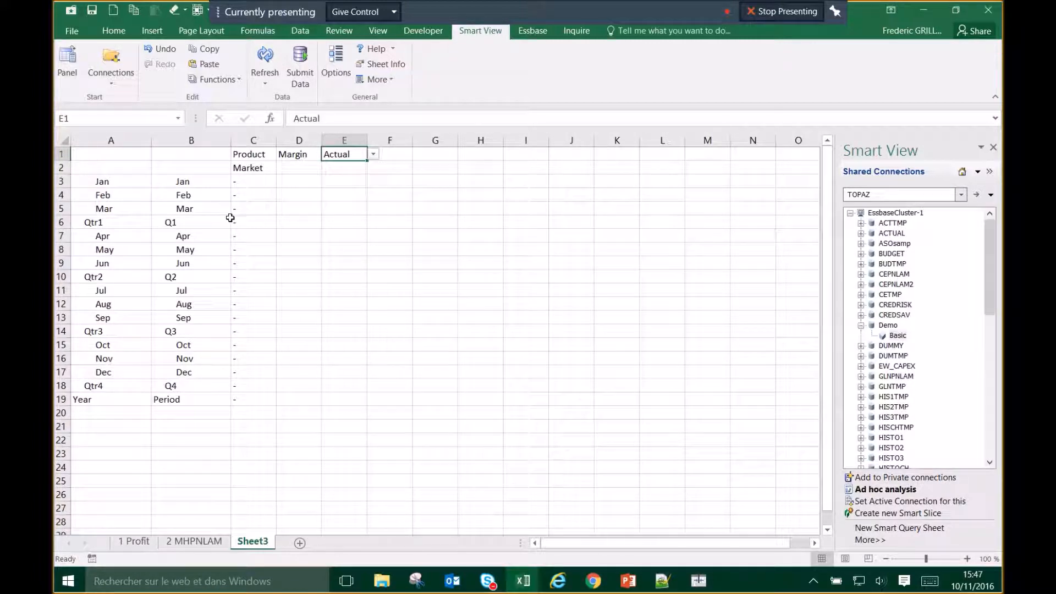
pyautogui.click(259, 157)
pyautogui.click(257, 167)
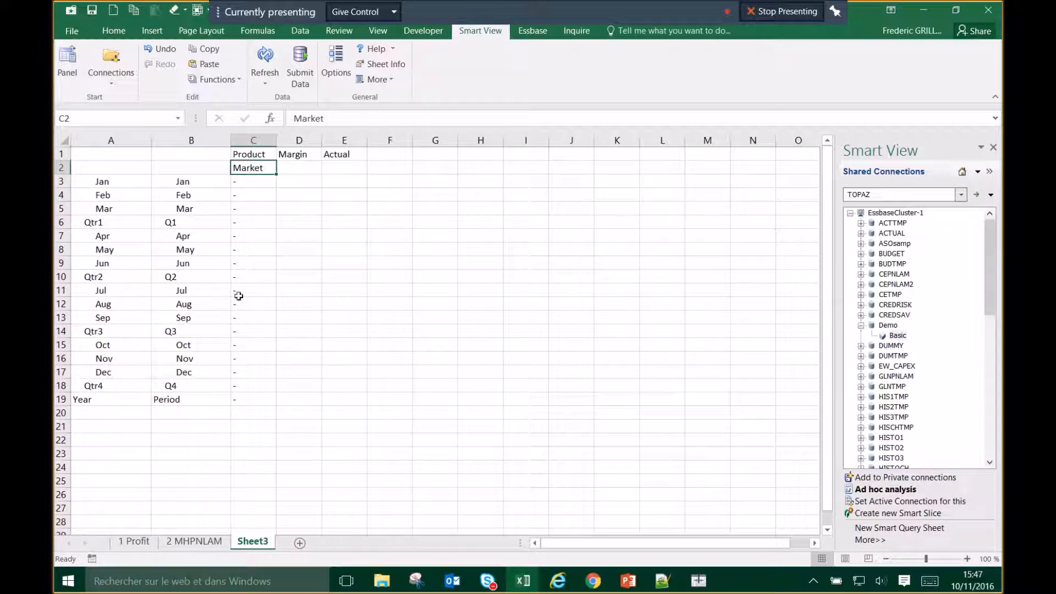
pyautogui.click(298, 155)
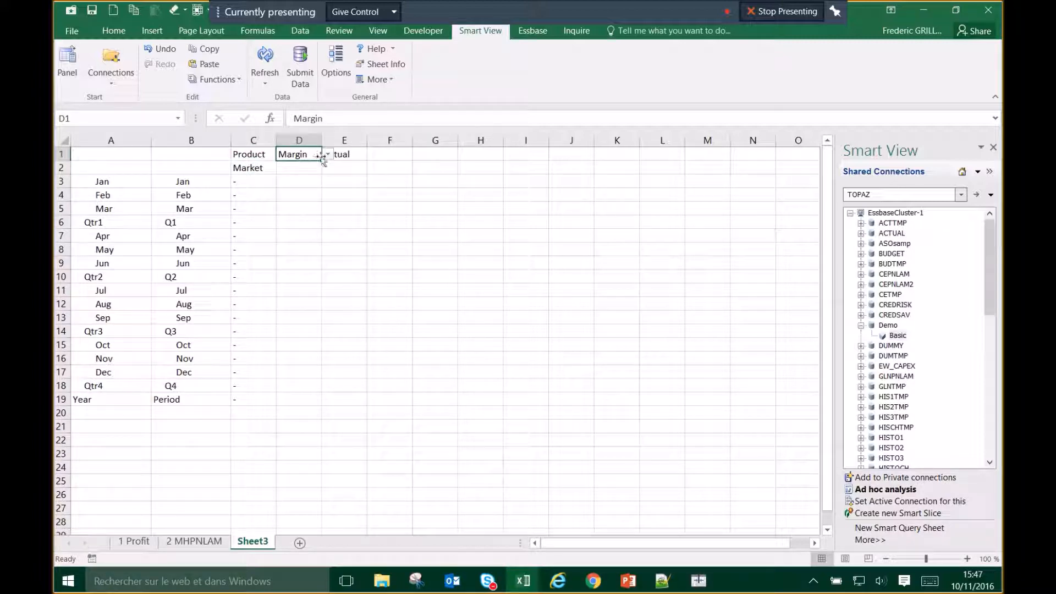
pyautogui.click(328, 154)
pyautogui.click(351, 172)
pyautogui.click(345, 247)
pyautogui.click(357, 258)
pyautogui.click(377, 267)
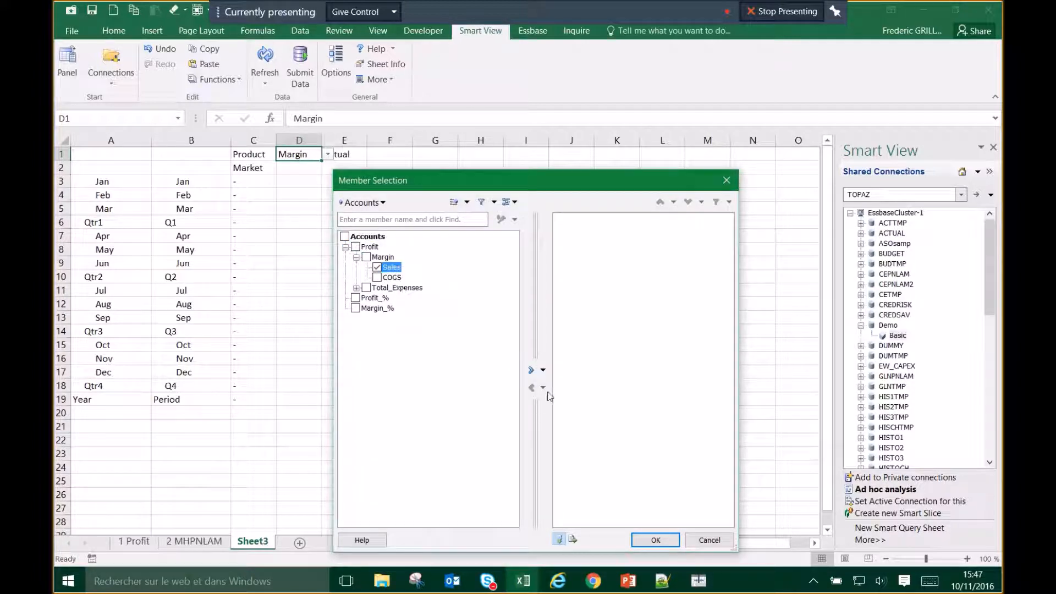
pyautogui.click(531, 369)
pyautogui.press('Return')
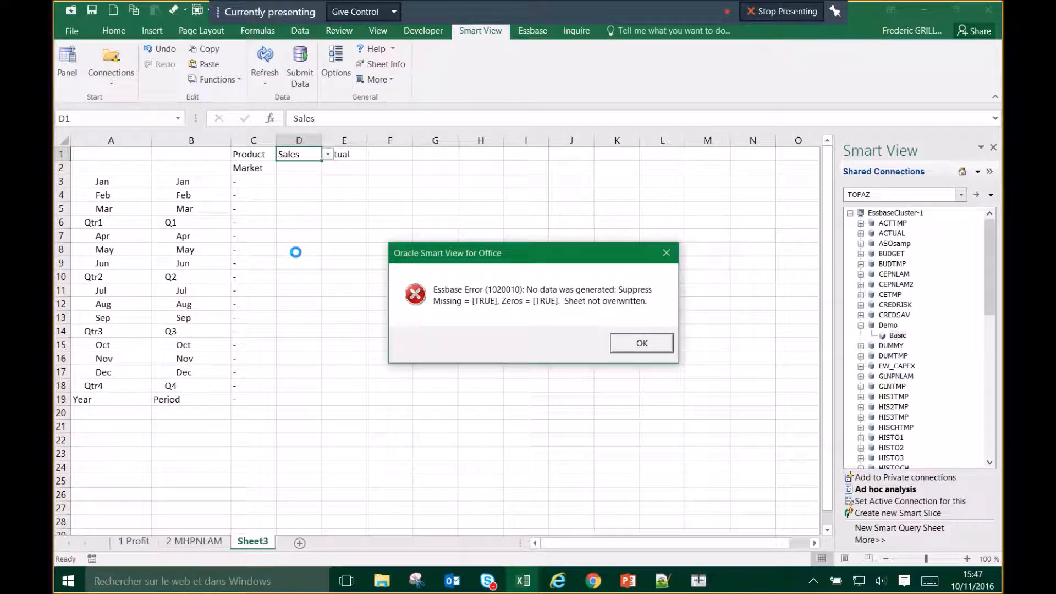
pyautogui.click(644, 345)
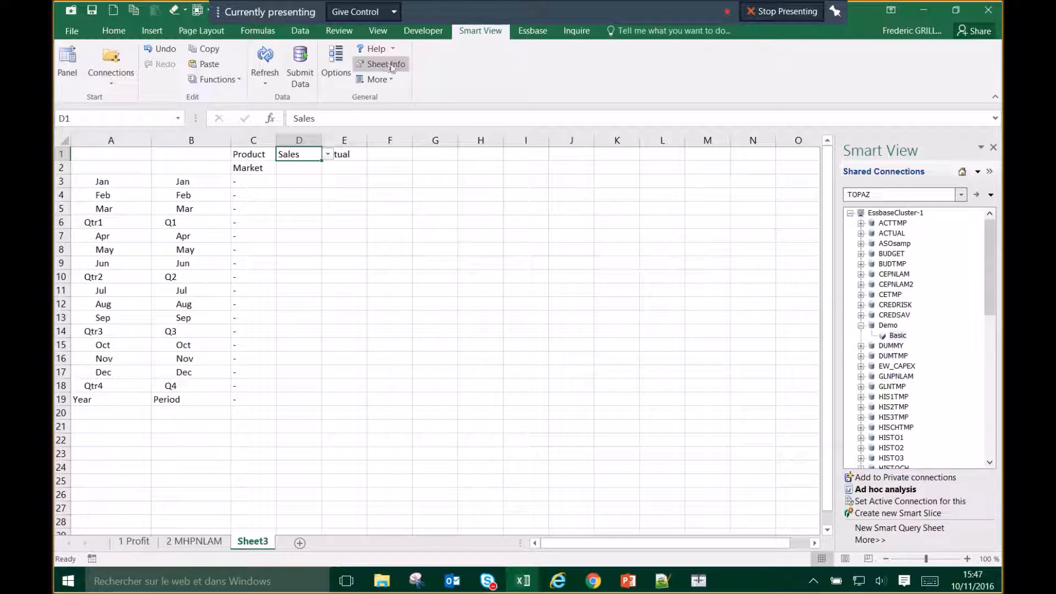
# Turn off row suppression for No Data / Missing and Zero values in the Smart View data options.
pyautogui.click(335, 65)
pyautogui.click(571, 167)
pyautogui.click(571, 152)
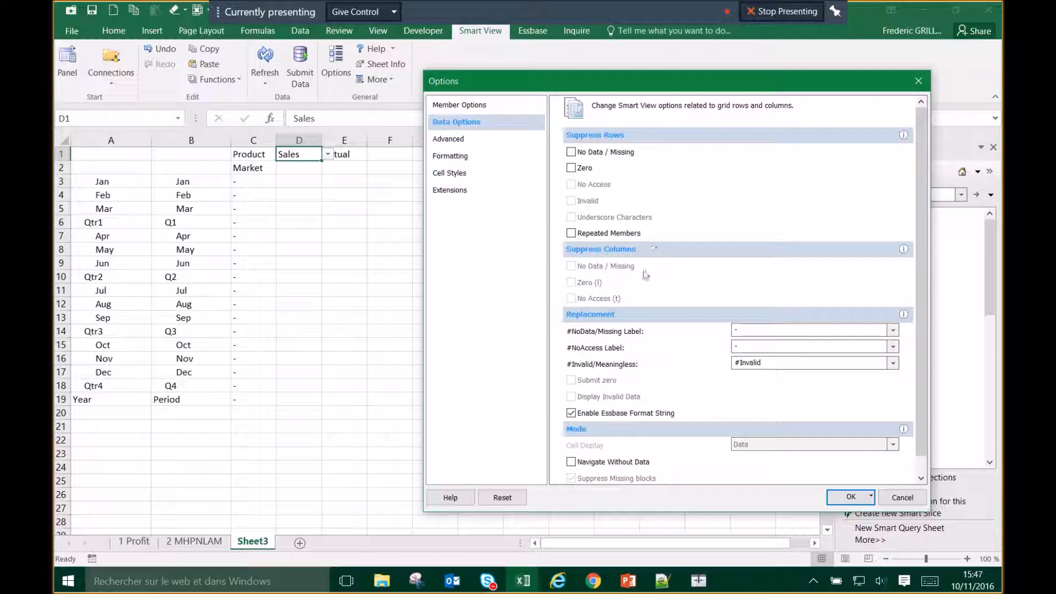
# Review the member retention, comment and formula options, and the replacement and mode settings in the data options.
pyautogui.click(490, 109)
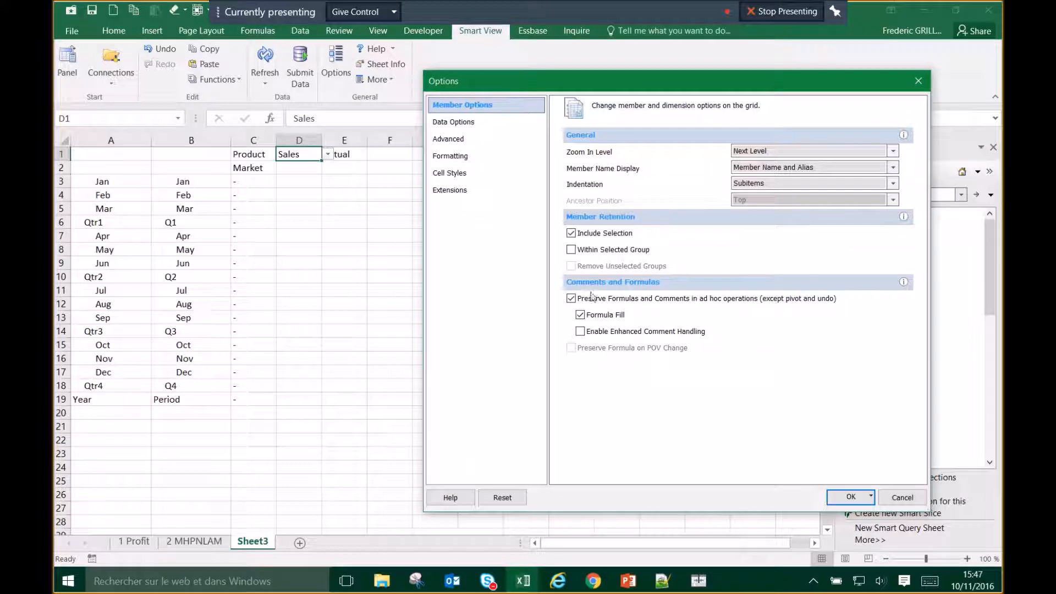
pyautogui.click(454, 122)
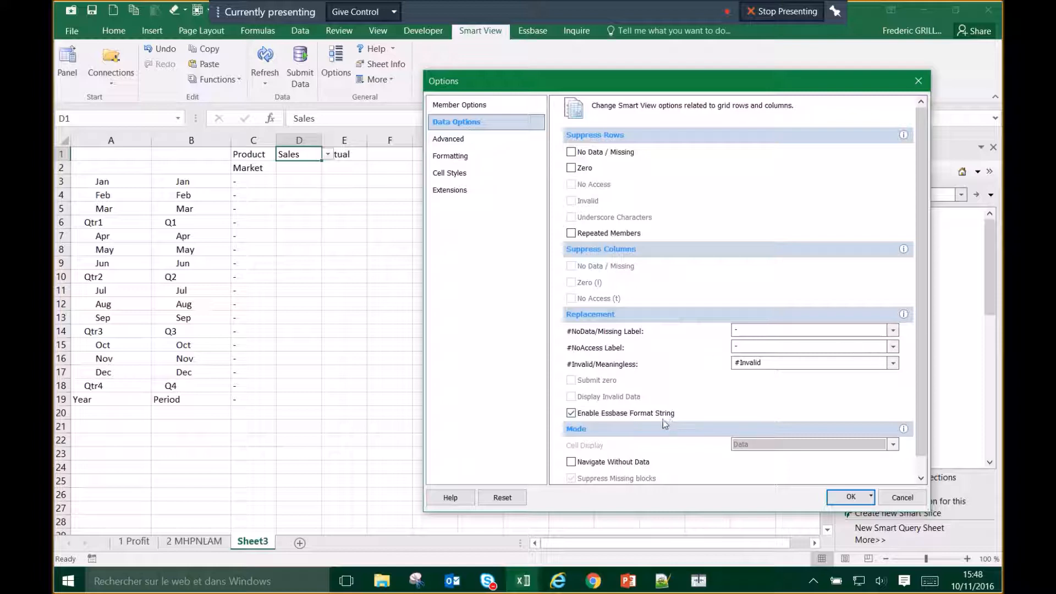
pyautogui.scroll(-1, 841, 423)
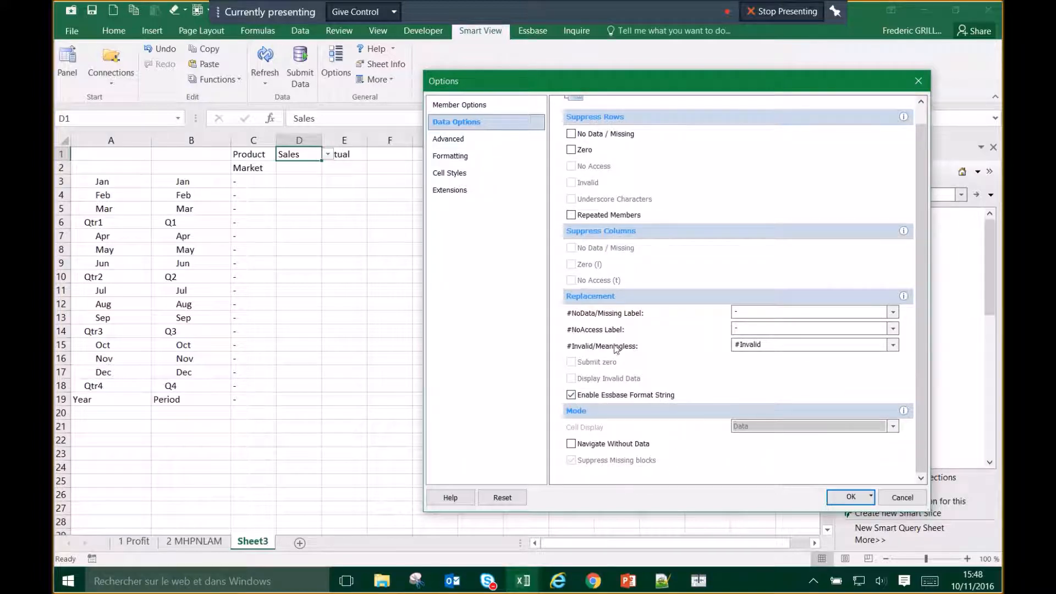
pyautogui.scroll(1, 649, 414)
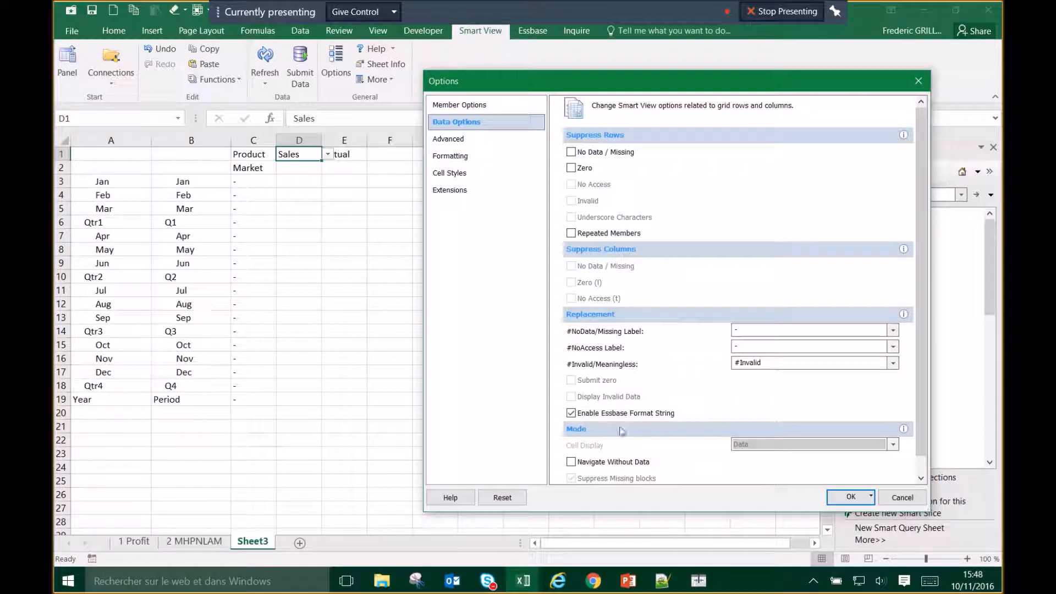
# Examine the advanced Smart View options for connections, logging, display, compatibility and mode.
pyautogui.click(467, 138)
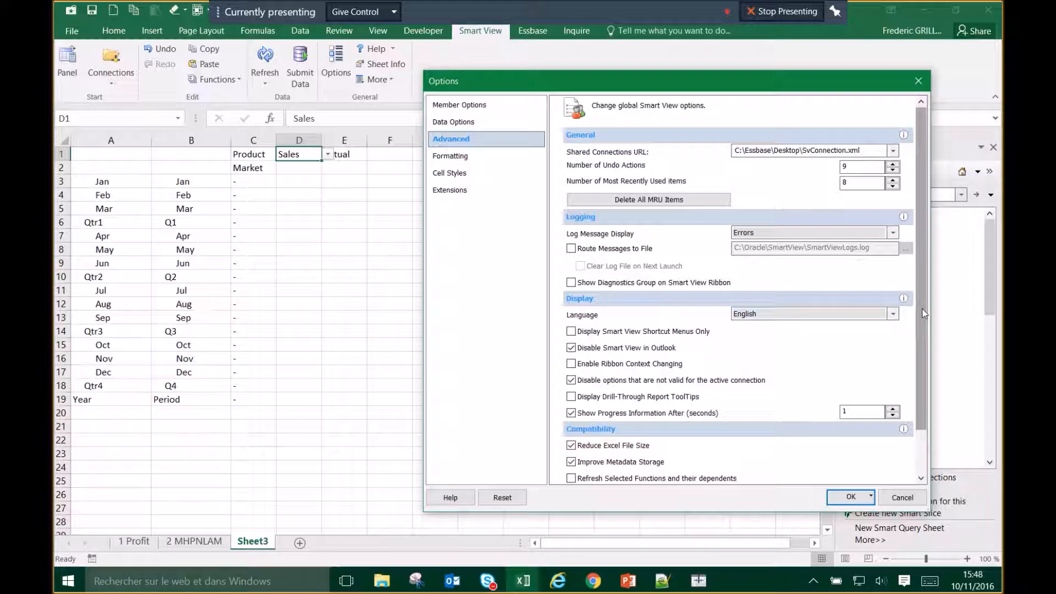
pyautogui.scroll(-2, 924, 352)
pyautogui.moveTo(924, 352); pyautogui.dragTo(924, 361)
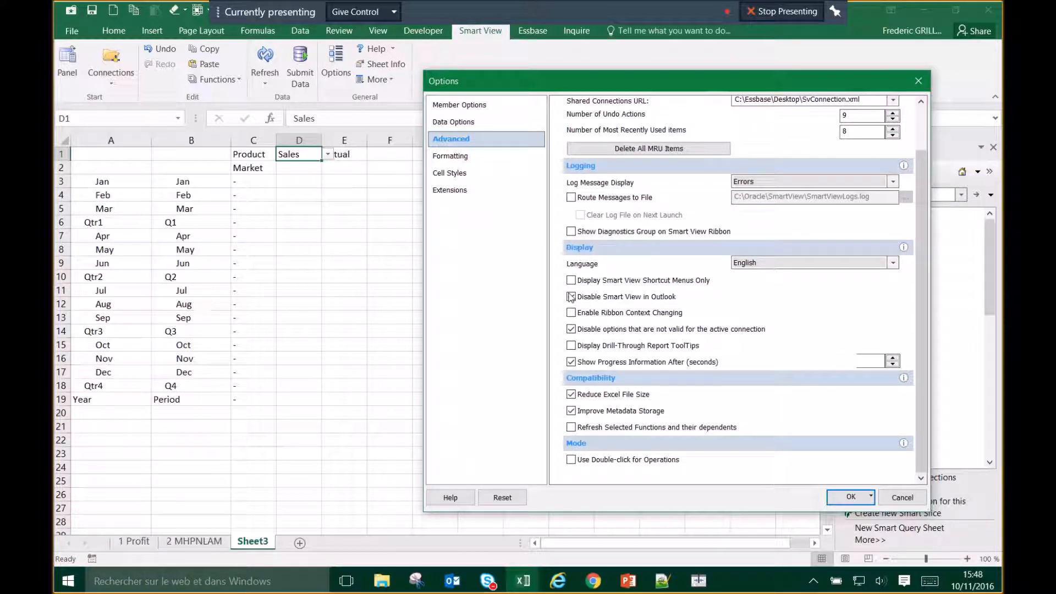